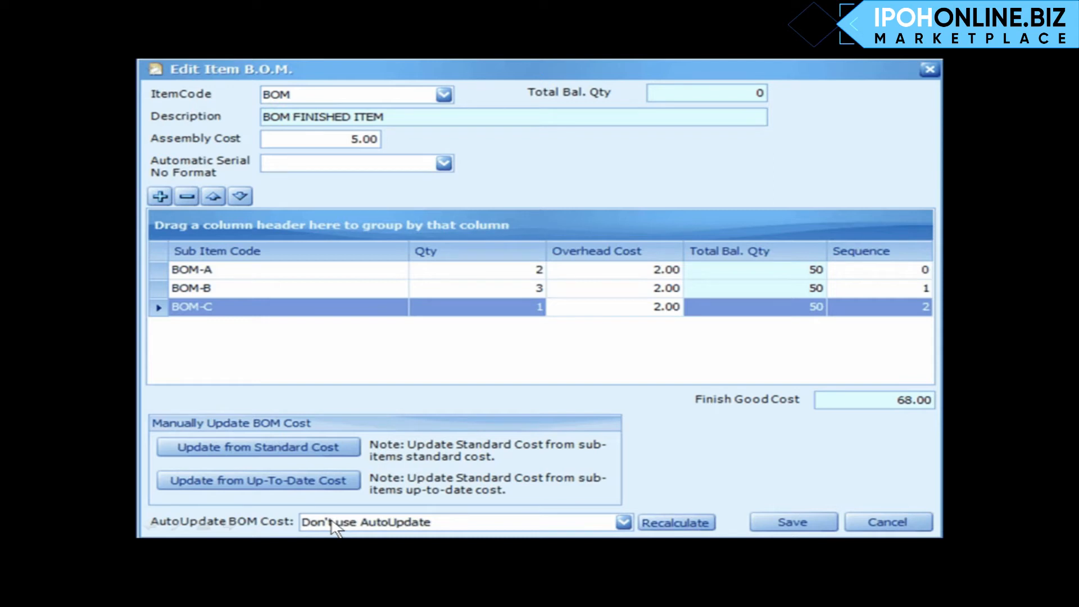
# Step: Recalculate the finished good cost to 68.00 and save the BOM with BOM-A, BOM-B, BOM-C
pyautogui.click(683, 523)
pyautogui.click(793, 524)
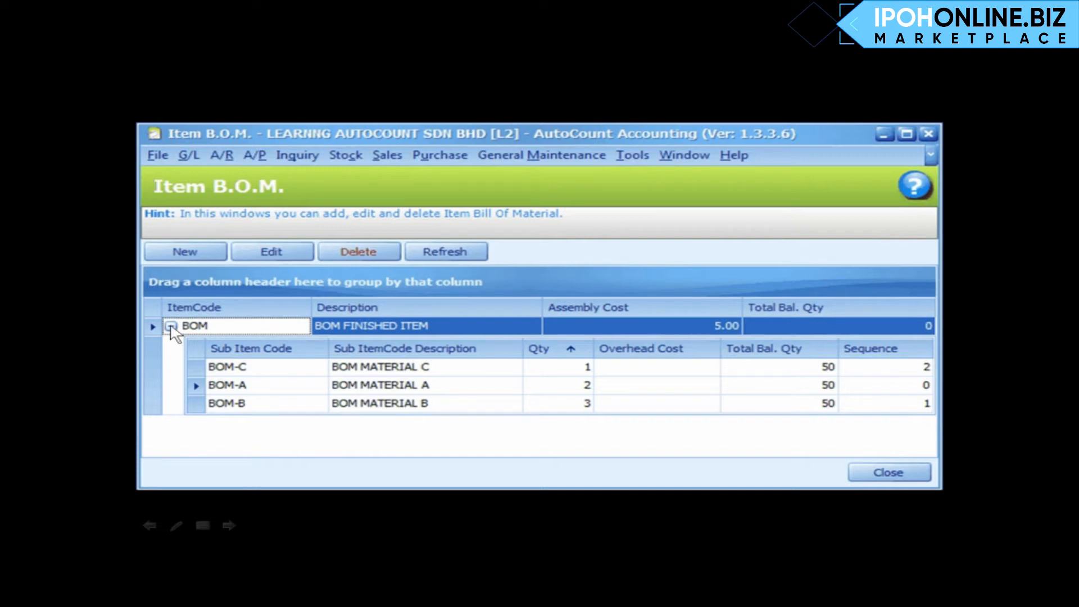
# Step: Expand the saved BOM row to view its three sub-items, then advance to the BOM Optional slide
pyautogui.click(493, 385)
pyautogui.click(493, 385)
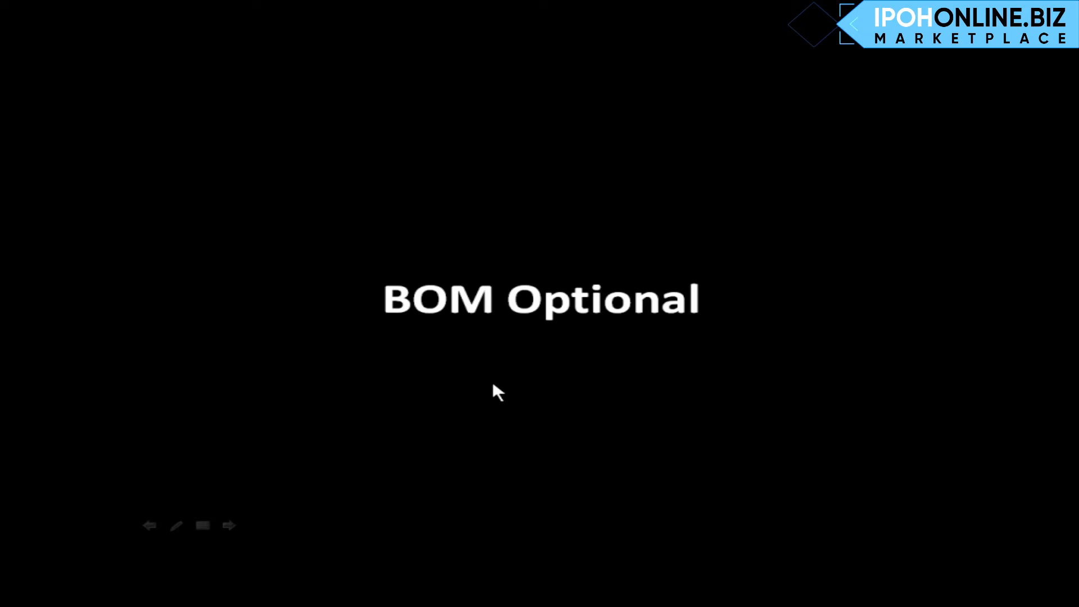
# Step: Create optional BOM BOM-OP1 'BOM OPTIONAL 1' with BOM-C at -1 and BOM-D at 2, overhead 2.00
pyautogui.click(493, 385)
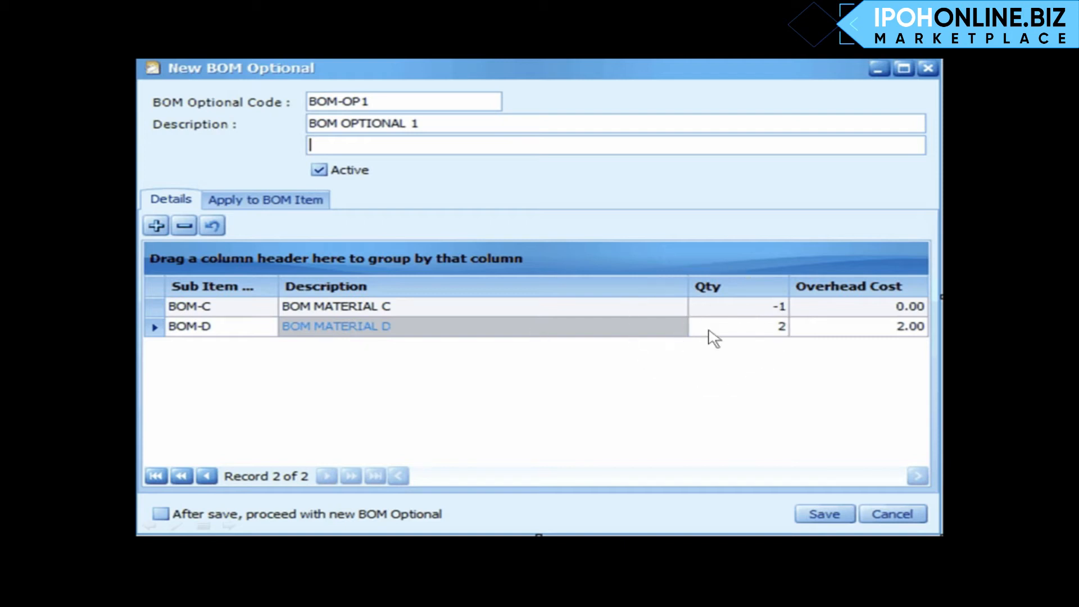
# Step: Apply BOM-OP1 to BOM item code BOM at quantity 1 in the Apply to BOM Item tab
pyautogui.click(764, 333)
pyautogui.click(862, 333)
pyautogui.click(269, 212)
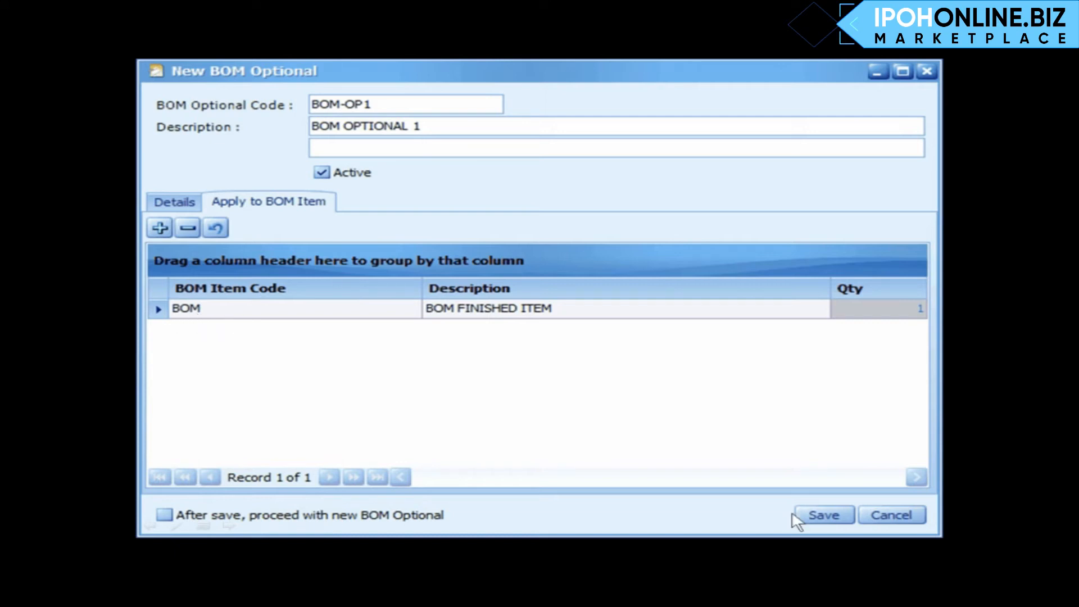
# Step: Save optional BOM BOM-OP1, then start a new Stock Assembly Order
pyautogui.click(812, 514)
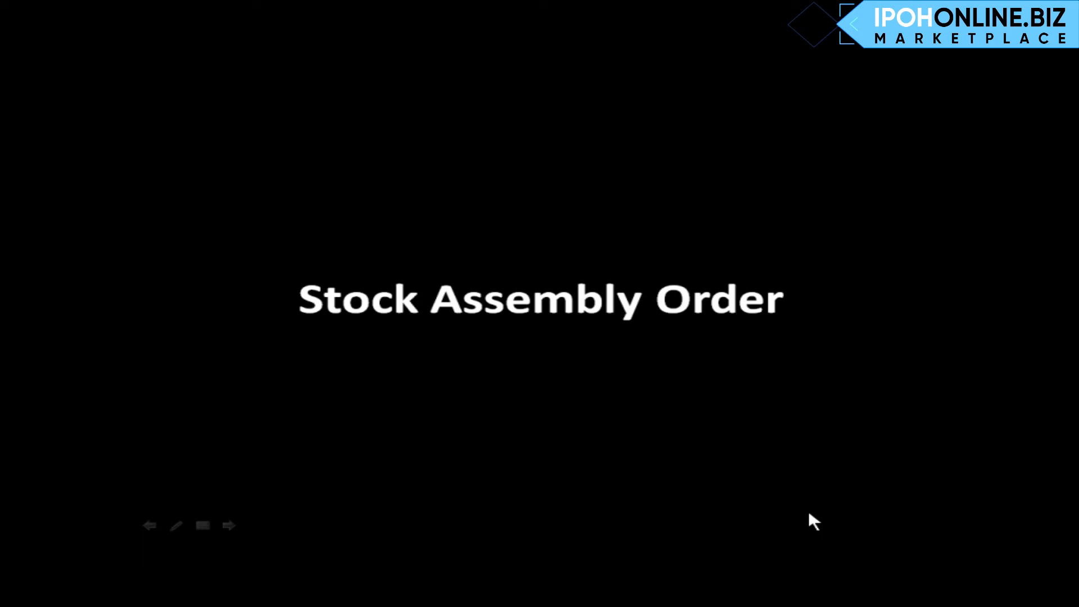
pyautogui.click(809, 514)
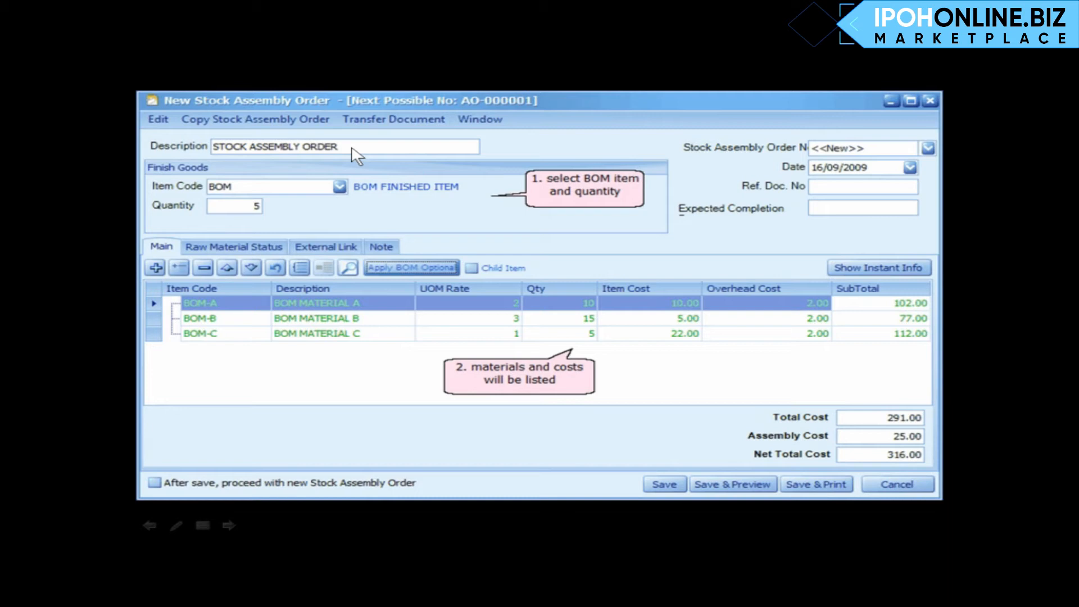
# Step: Set the order's item to BOM with quantity 5 and tick BOM-OP1 at quantity 5
pyautogui.press('ctrl')
pyautogui.press('ctrl')
pyautogui.press('ctrl')
pyautogui.press('ctrl')
pyautogui.press('ctrl')
pyautogui.write('5')
pyautogui.click(250, 246)
# Step: Apply BOM-OP1 for 5 units to the order and save it at a 296.00 net total
pyautogui.click(406, 268)
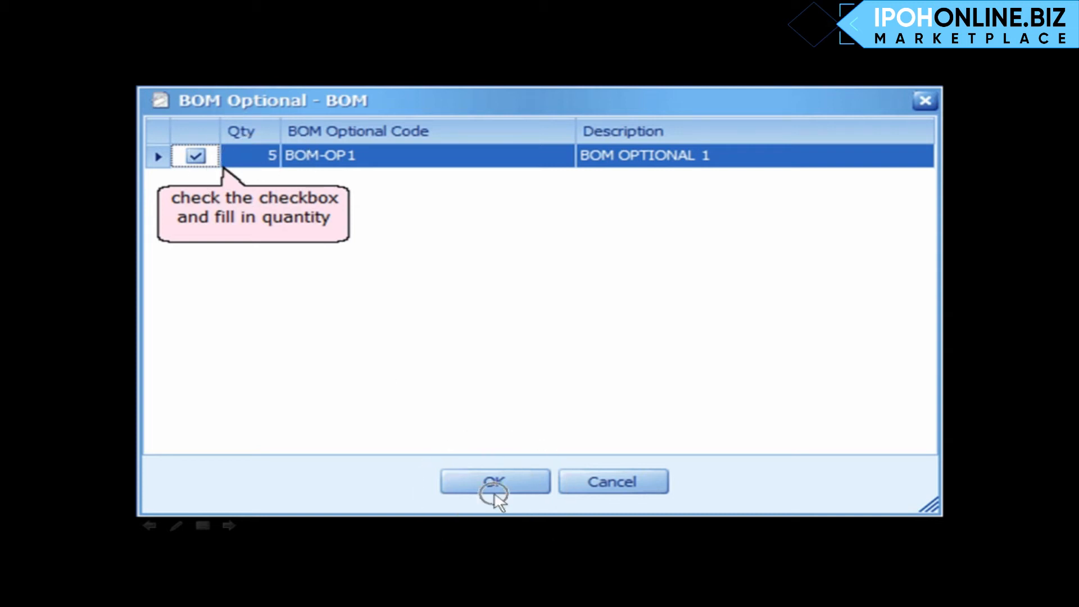
pyautogui.click(588, 420)
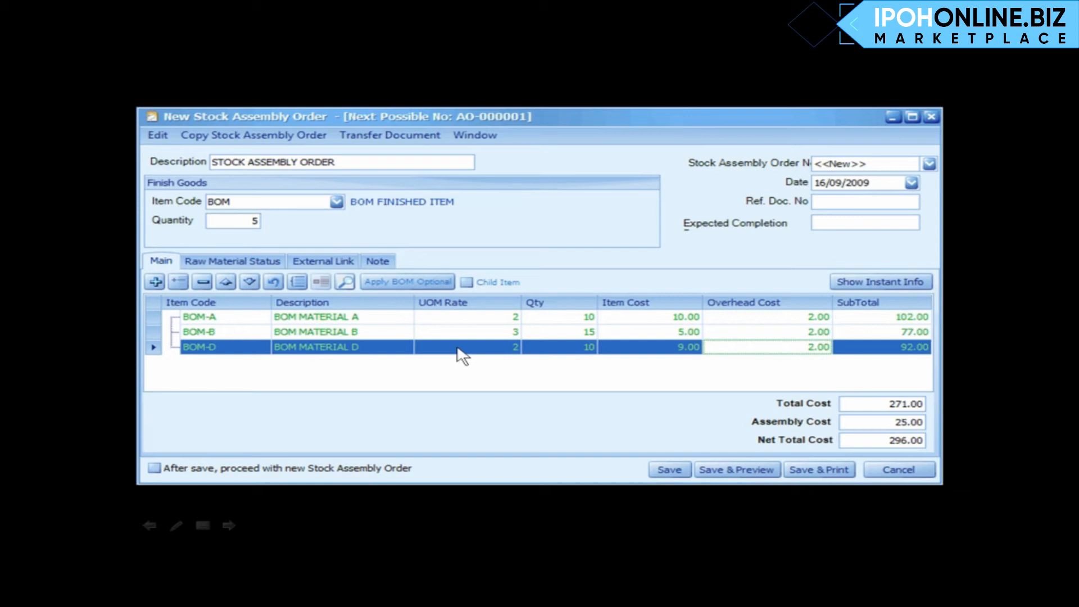
pyautogui.click(681, 474)
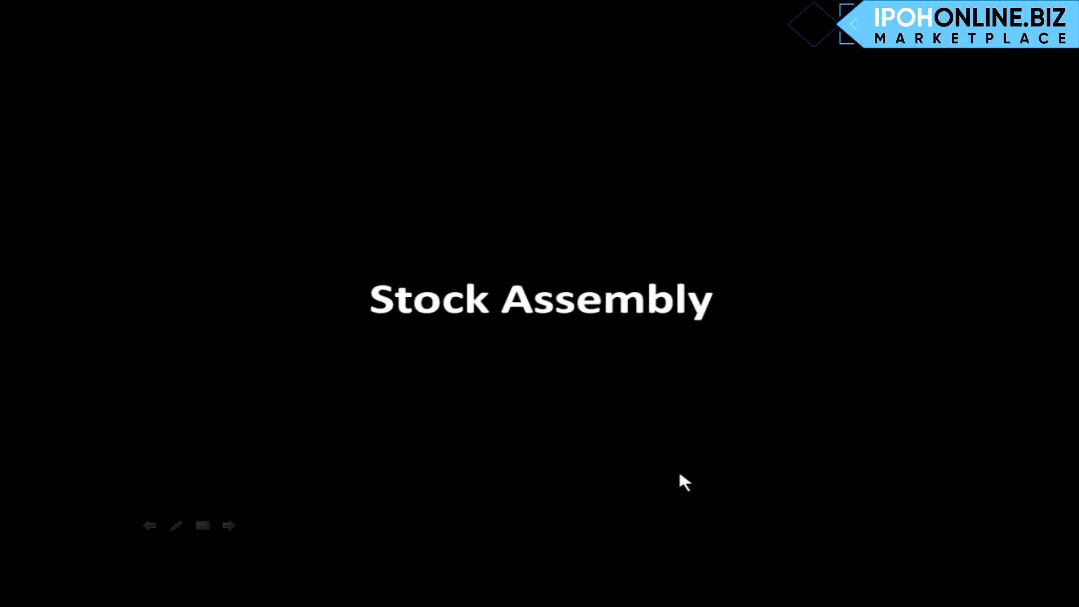
# Step: Create stock assembly 'STOCK ASSEMBLY' for 5 BOM at 316.00 and open its Stock Card
pyautogui.click(679, 475)
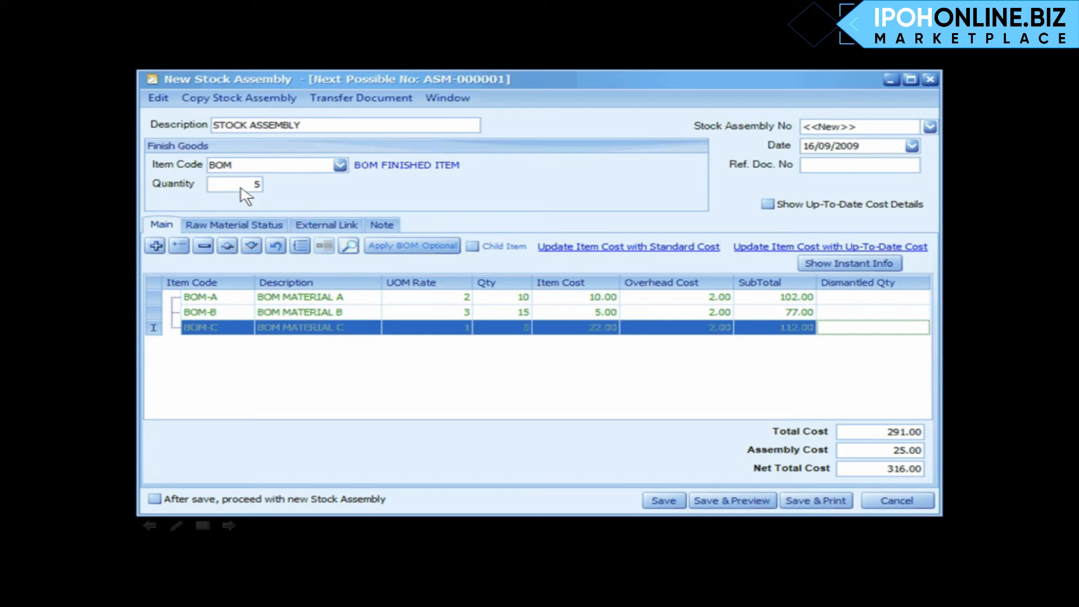
pyautogui.click(370, 351)
pyautogui.click(823, 209)
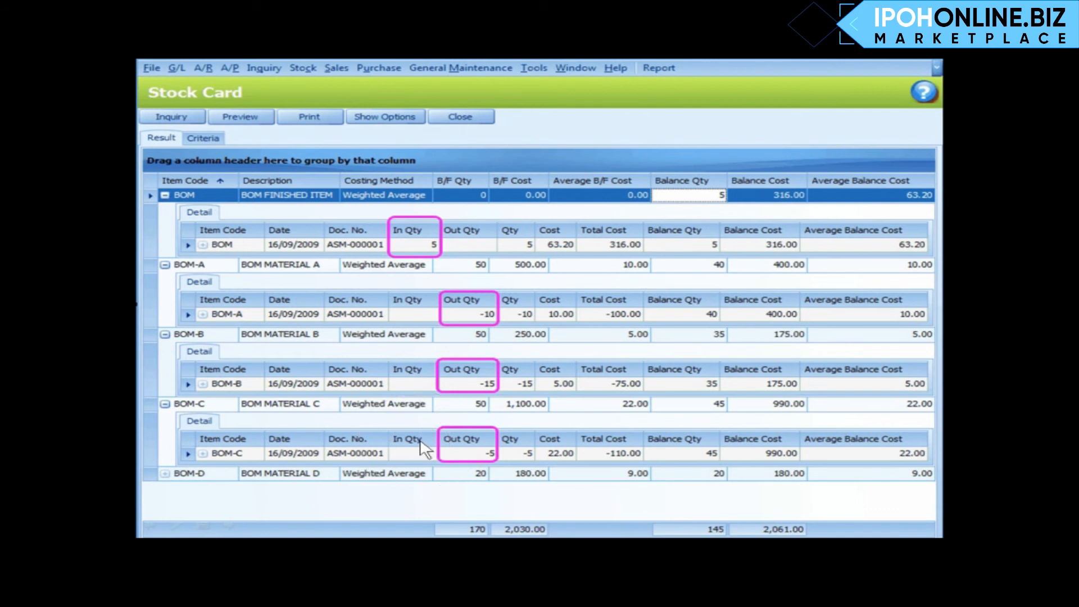
# Step: Advance from the ASM-000001 stock card to the Dismantled Quantity slide
pyautogui.click(478, 462)
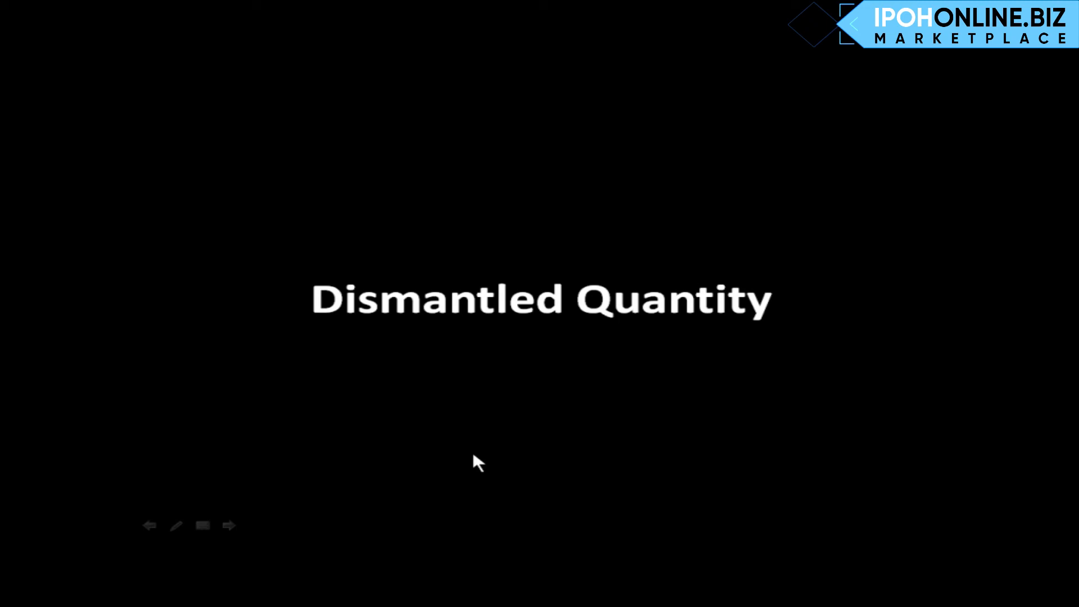
# Step: Enter Dismantled Qty 1 for BOM-C on ASM-000001 and save the assembly
pyautogui.click(474, 455)
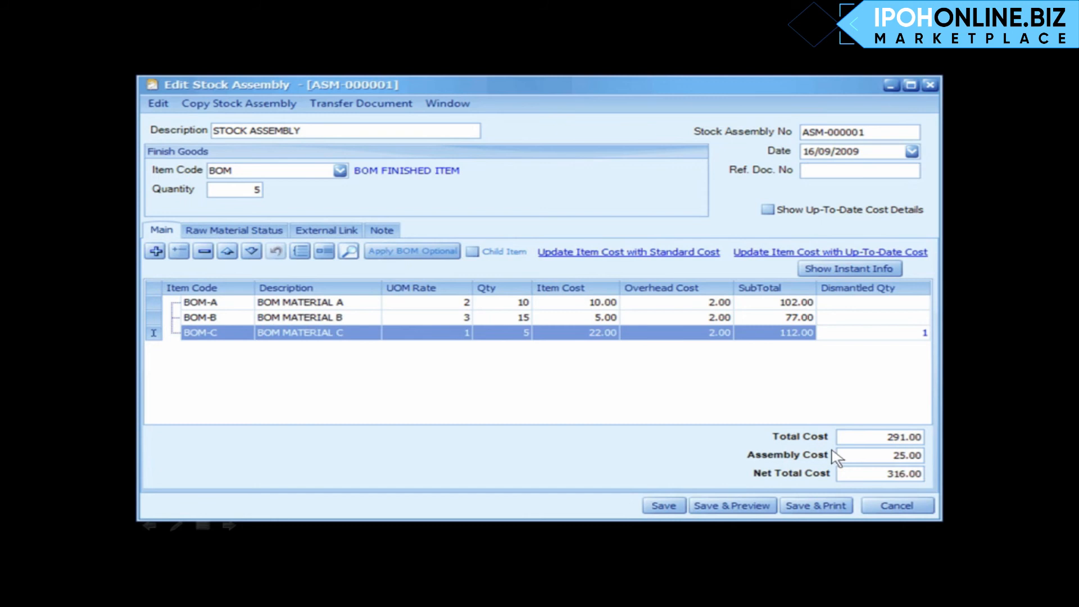
pyautogui.click(889, 335)
pyautogui.click(669, 509)
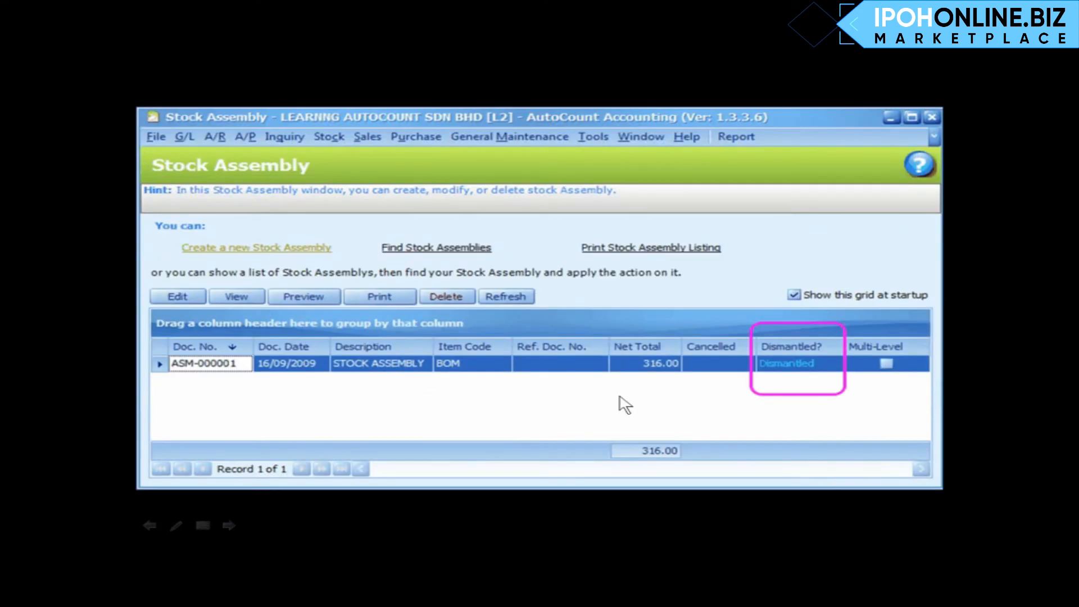
# Step: Confirm assembly ASM-000001 shows Dismantled and the stock card lists 4 BOM in, 4 BOM-C out
pyautogui.click(213, 367)
pyautogui.click(790, 380)
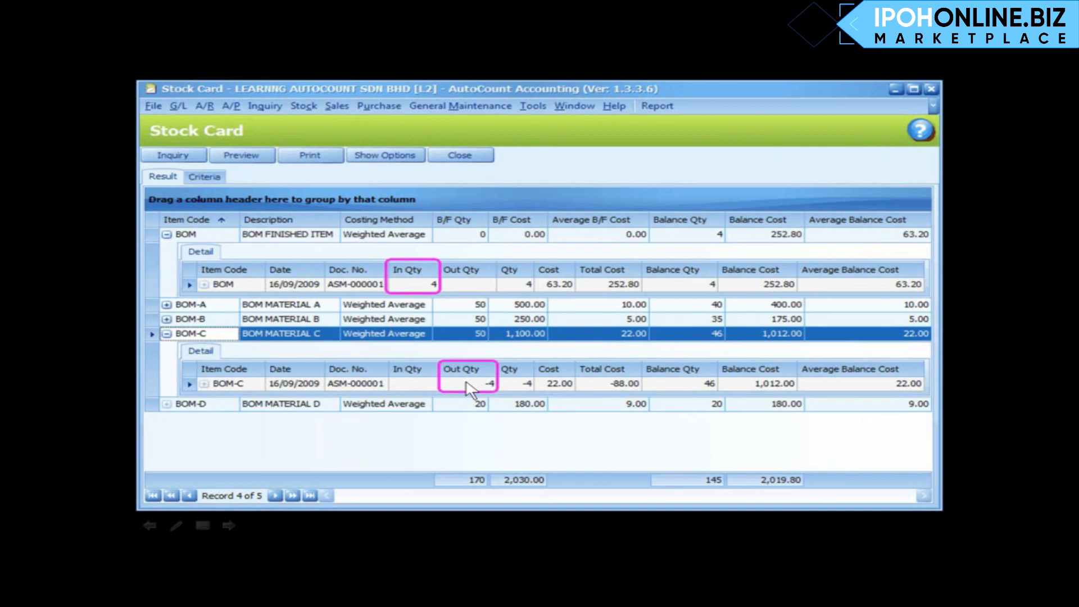
pyautogui.click(466, 383)
pyautogui.click(675, 379)
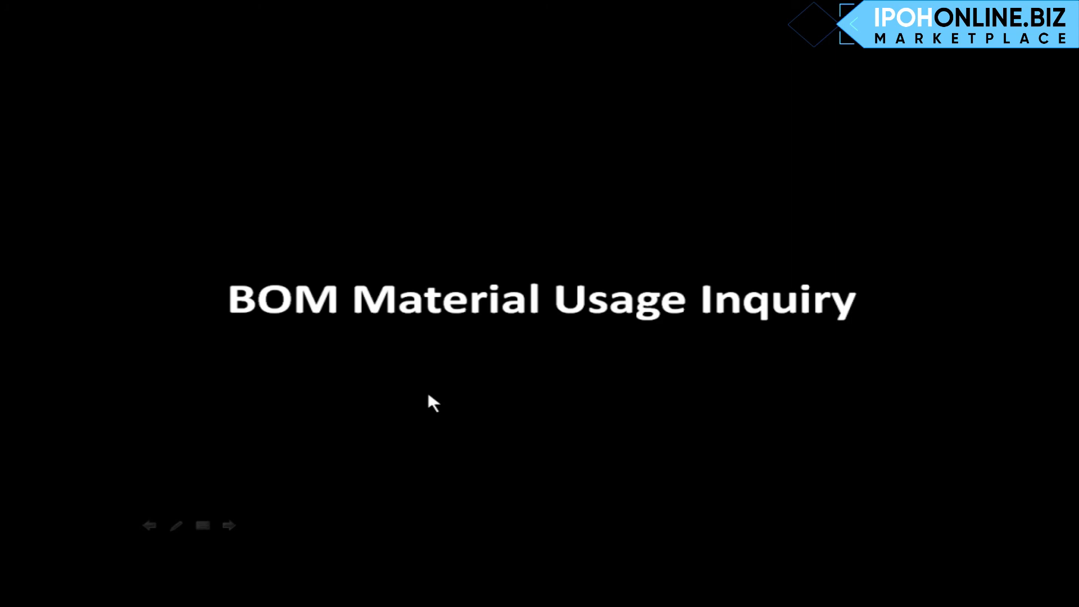
# Step: List the items using BOM-C (BOM, FG10, FG20) with each one's required quantity
pyautogui.click(380, 184)
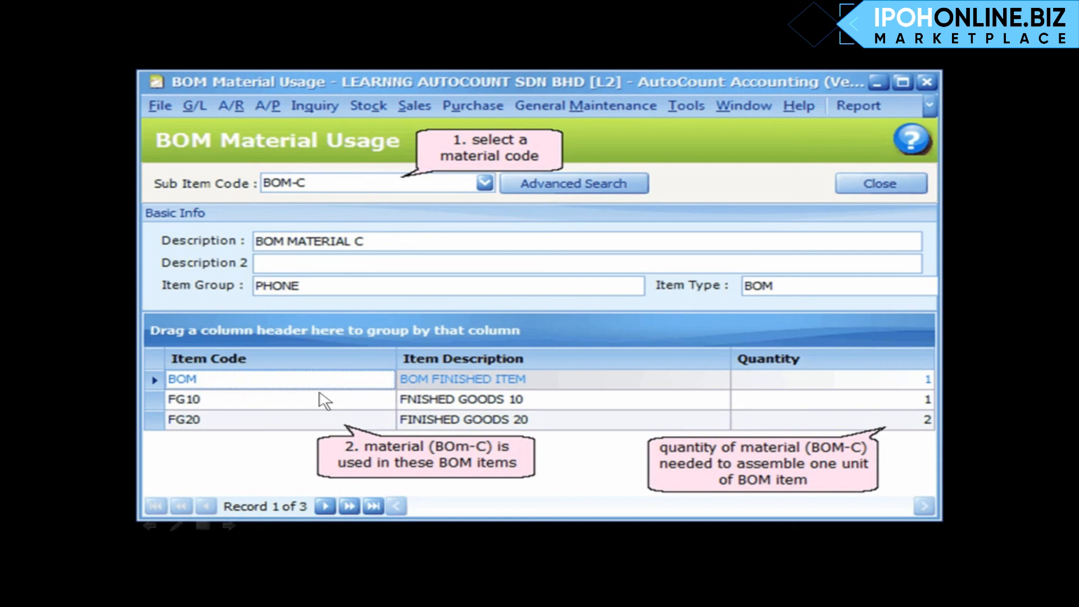
pyautogui.click(831, 398)
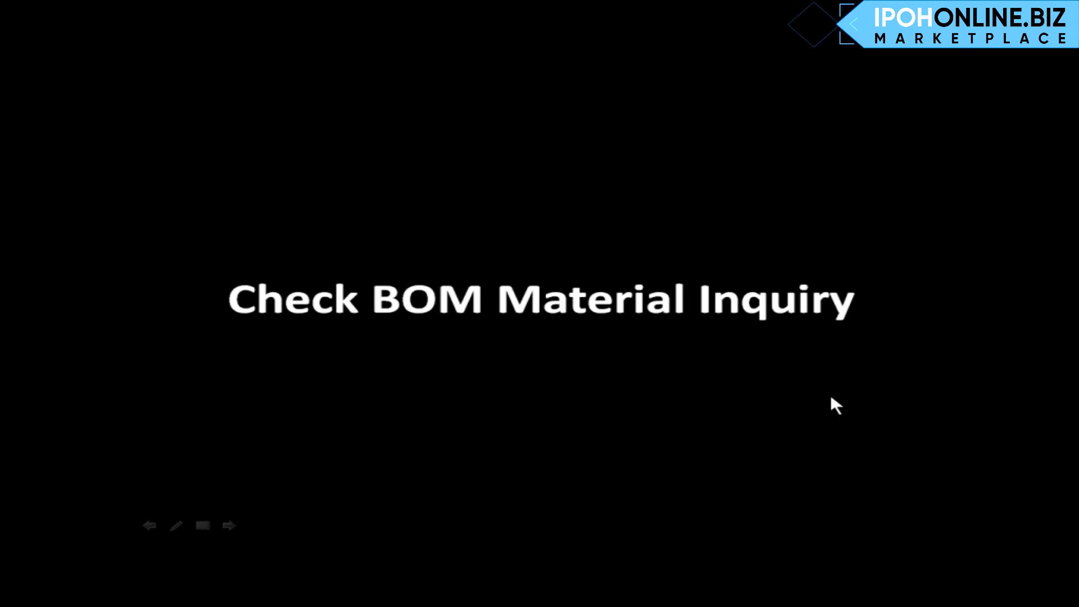
# Step: Check materials for 15 BOM units; summary shows BOM-A 10, BOM-B -10, BOM-C 31
pyautogui.press('Right')
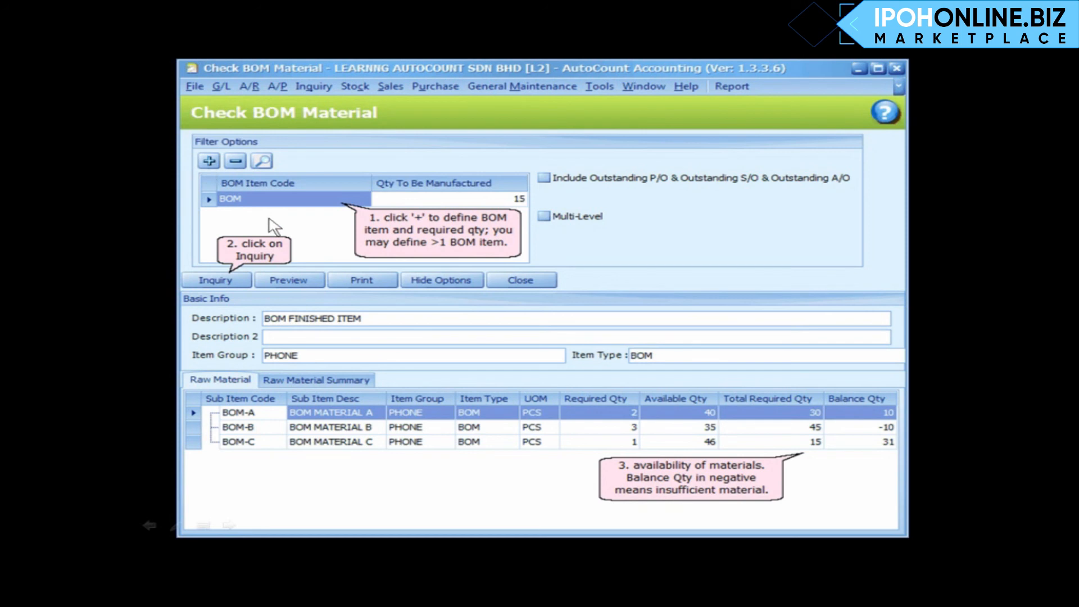
pyautogui.click(212, 284)
pyautogui.click(345, 381)
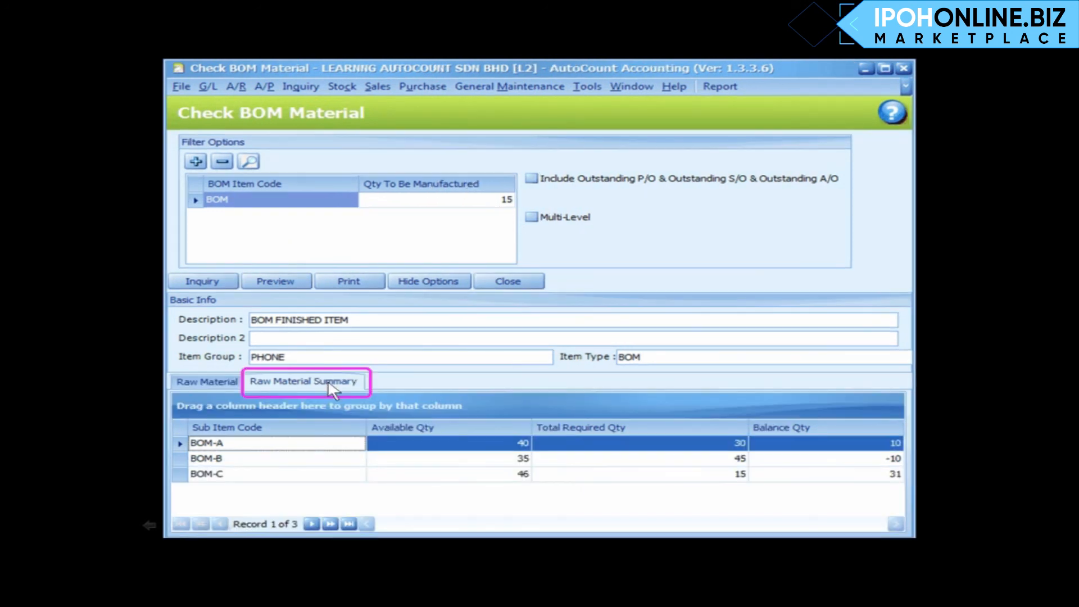